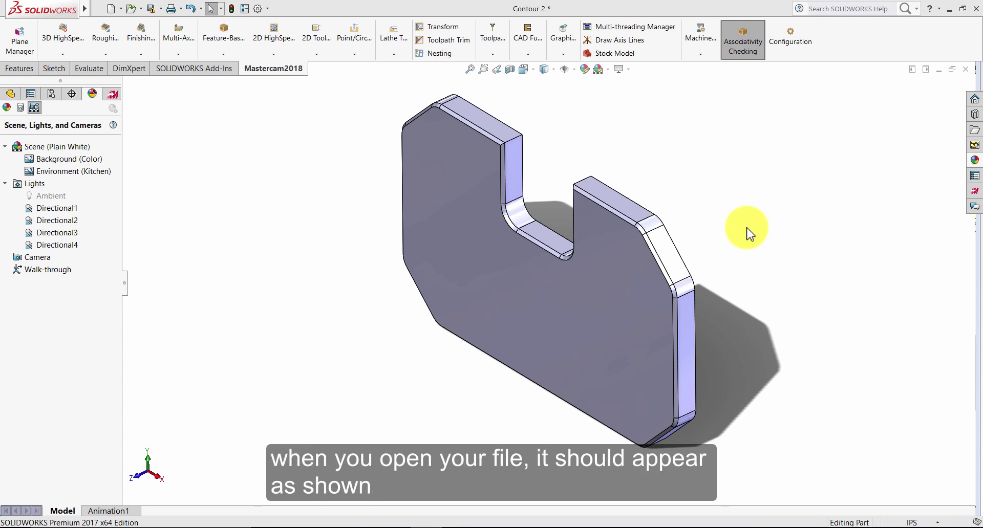
Step: Sketch a point on the front face where the right edge meets the upper chamfer edge
left_click(527, 288)
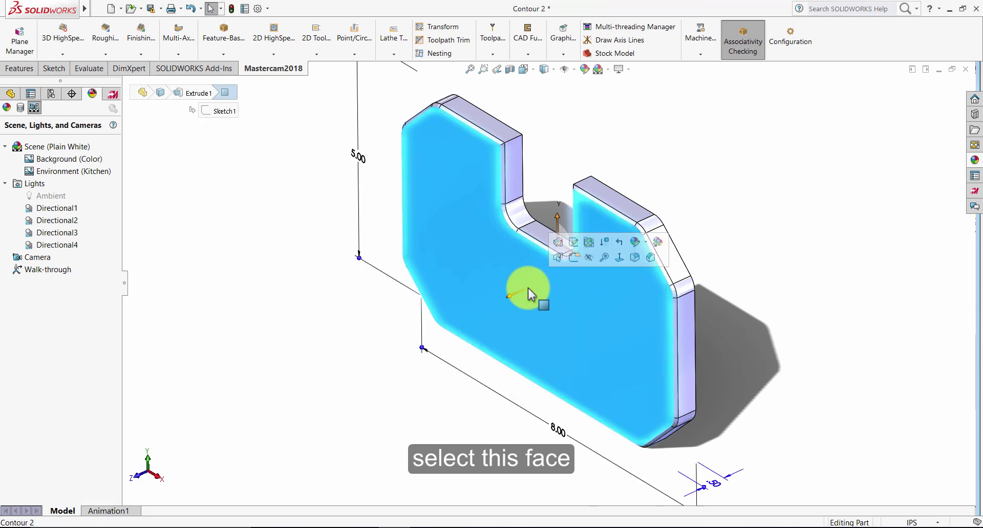
left_click(574, 259)
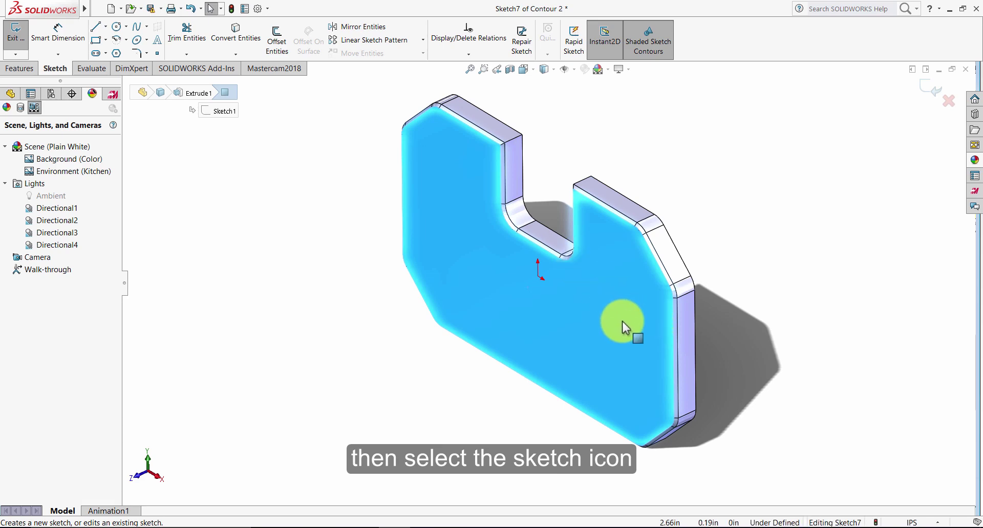
mouse_move(526, 292)
middle_mouse_down()
mouse_move(743, 194)
mouse_move(700, 175)
mouse_move(662, 185)
mouse_move(662, 175)
mouse_move(698, 174)
mouse_move(691, 180)
middle_mouse_up()
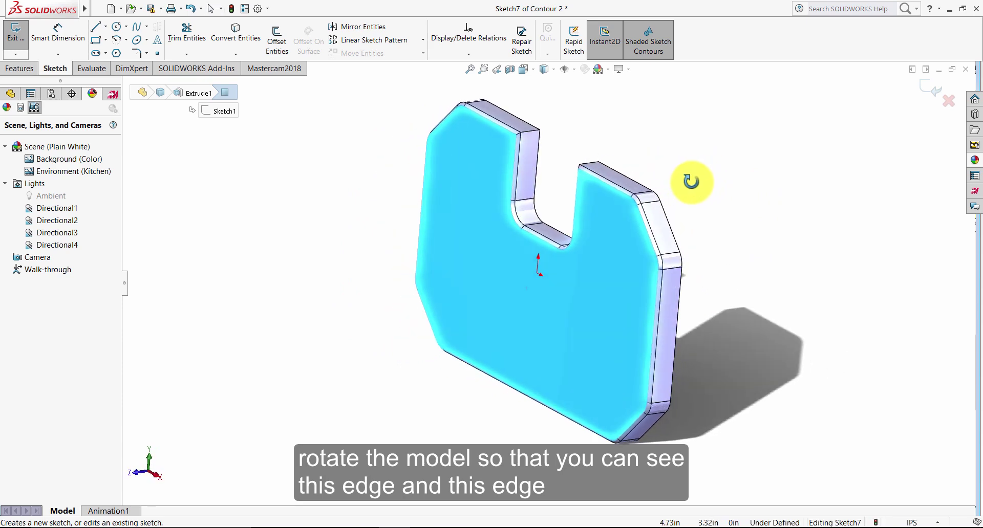
left_click(676, 314, "ctrl")
left_click(646, 186, "ctrl")
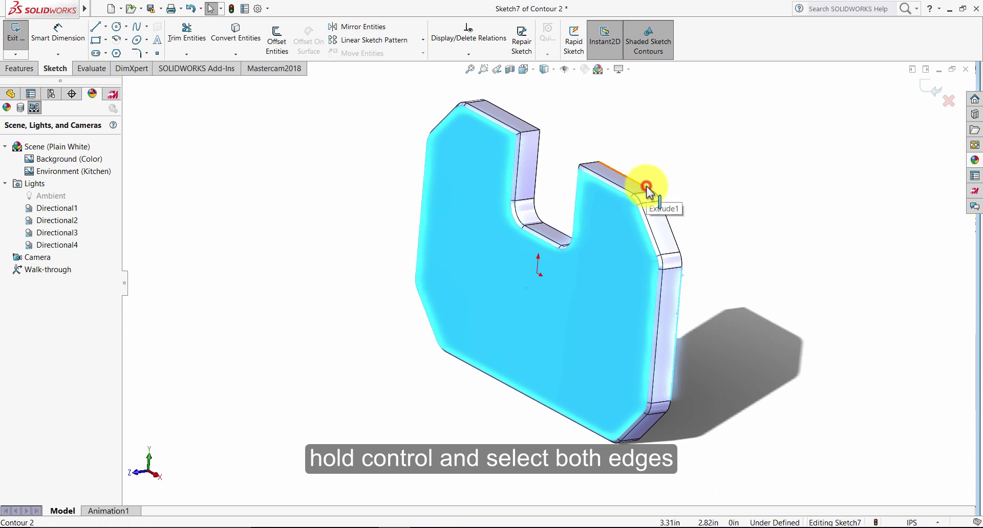
left_click(158, 56)
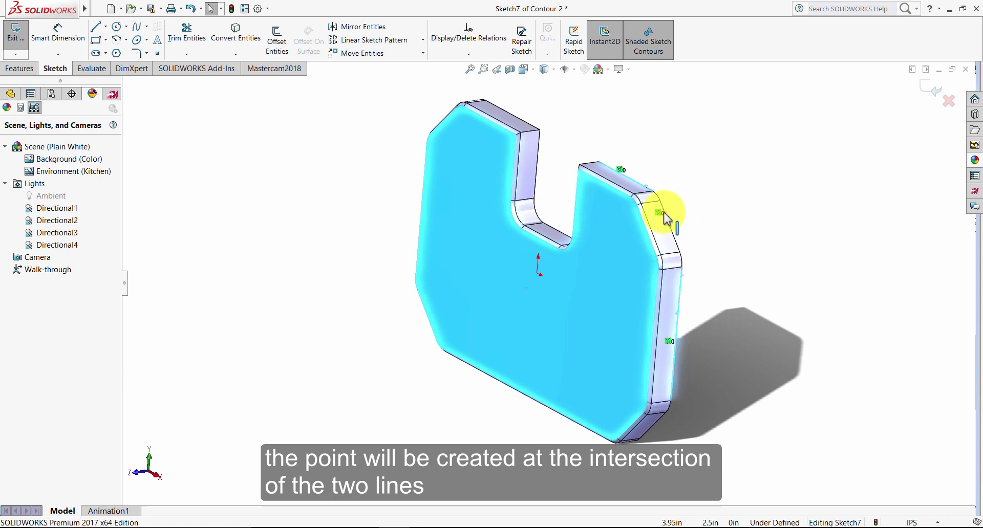
left_click(19, 40)
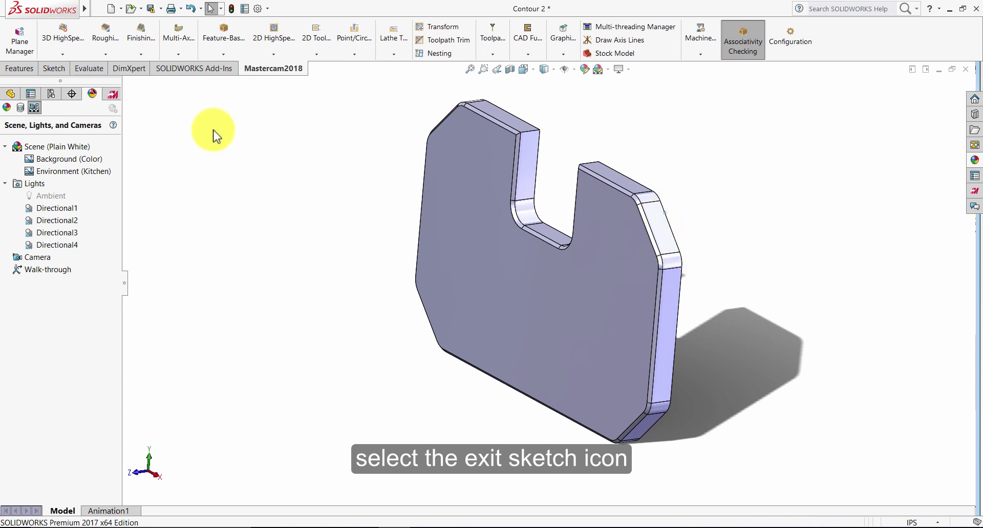
Step: Create a new Mastercam plane from the plate's front face and name it 'Machine Plane'
left_click(113, 94)
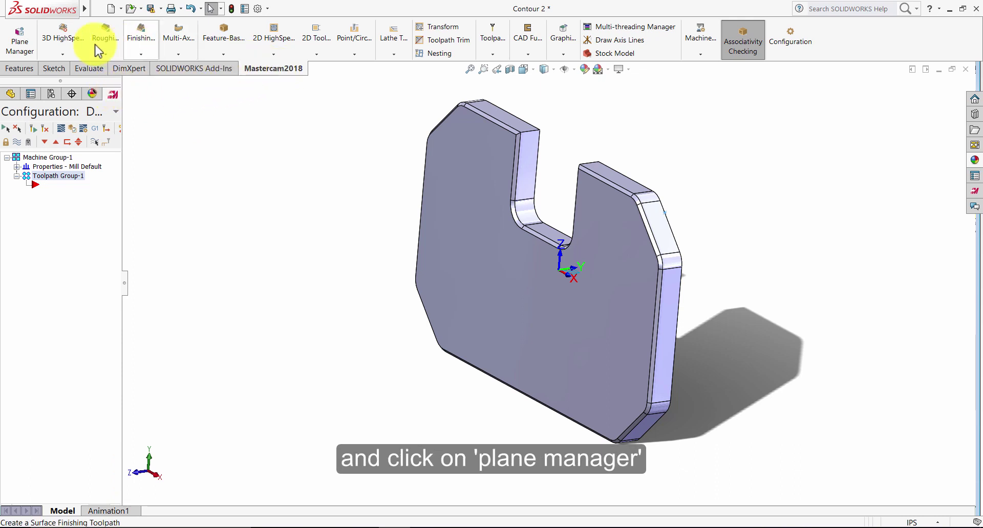
left_click(20, 42)
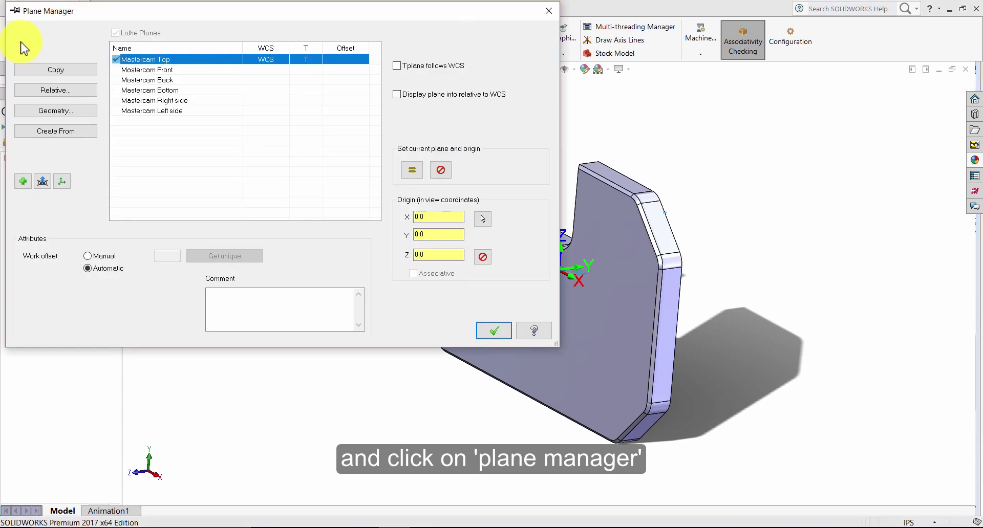
left_click(56, 112)
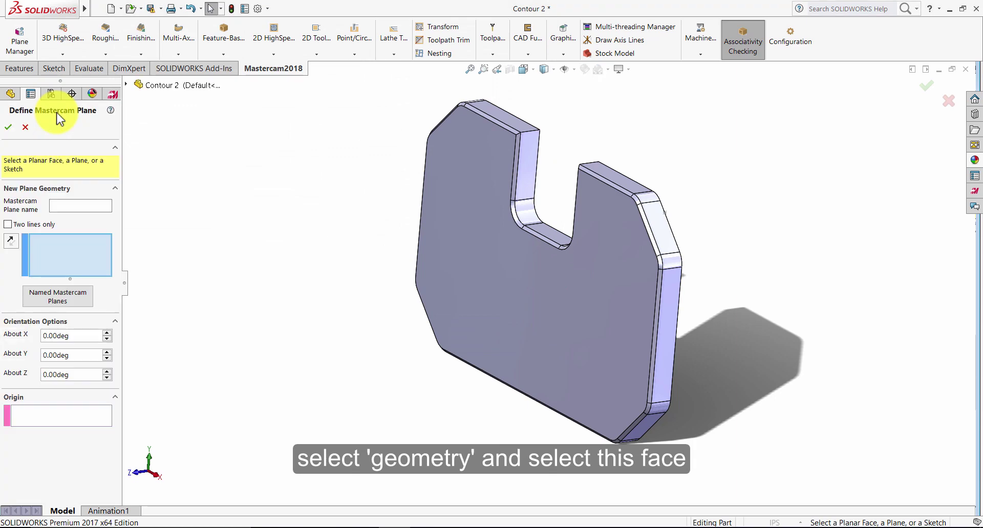
left_click(515, 290)
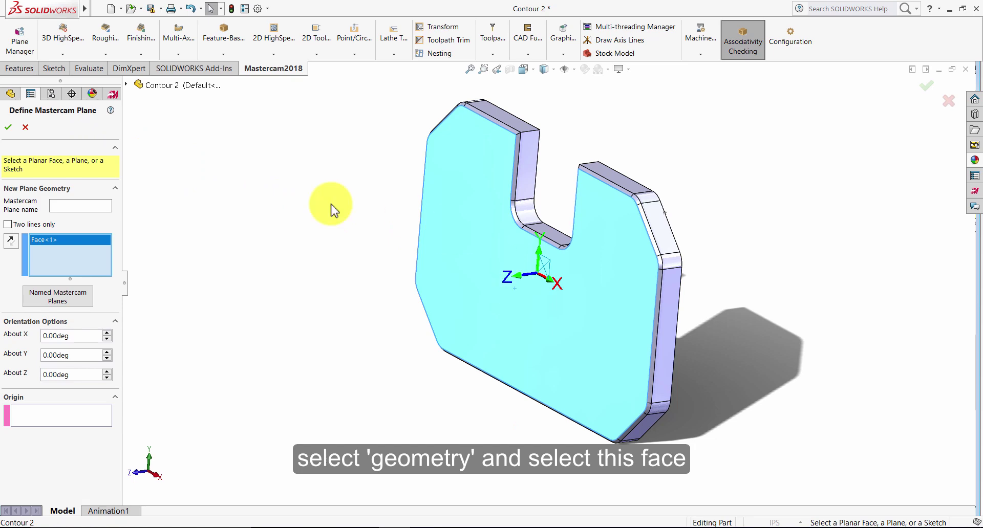
left_click(97, 210)
type("Mac")
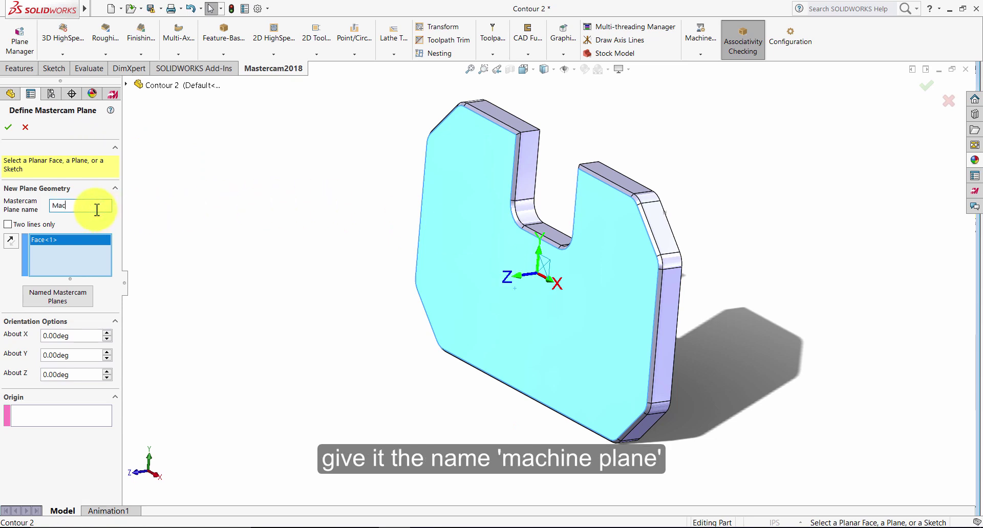
type("hine Plan")
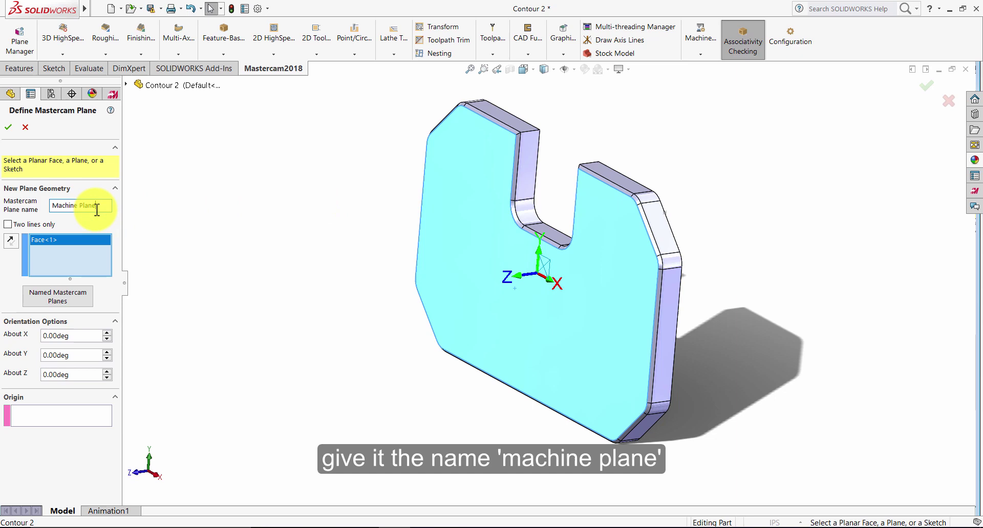
type("e")
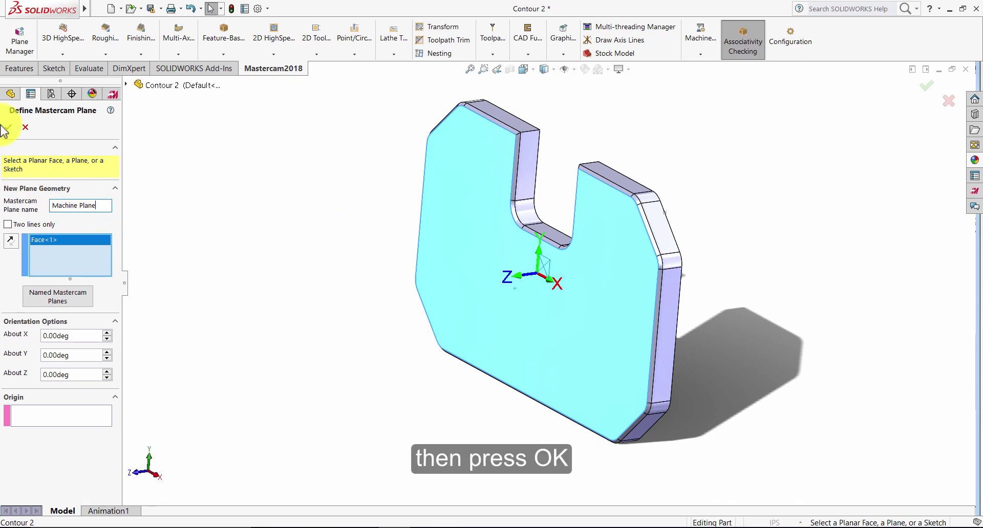
Step: Make Machine Plane current, with its origin at the chamfer-corner sketch point
left_click(8, 128)
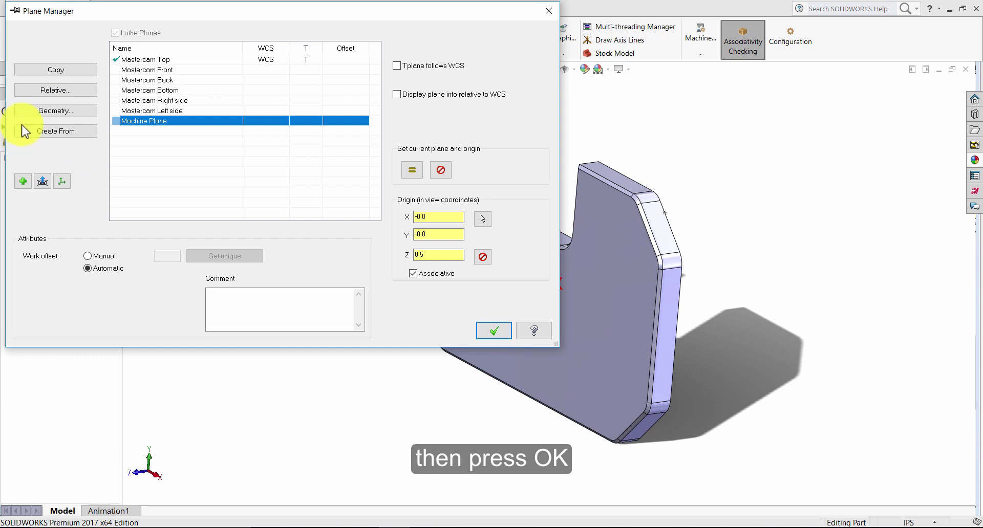
left_click(413, 170)
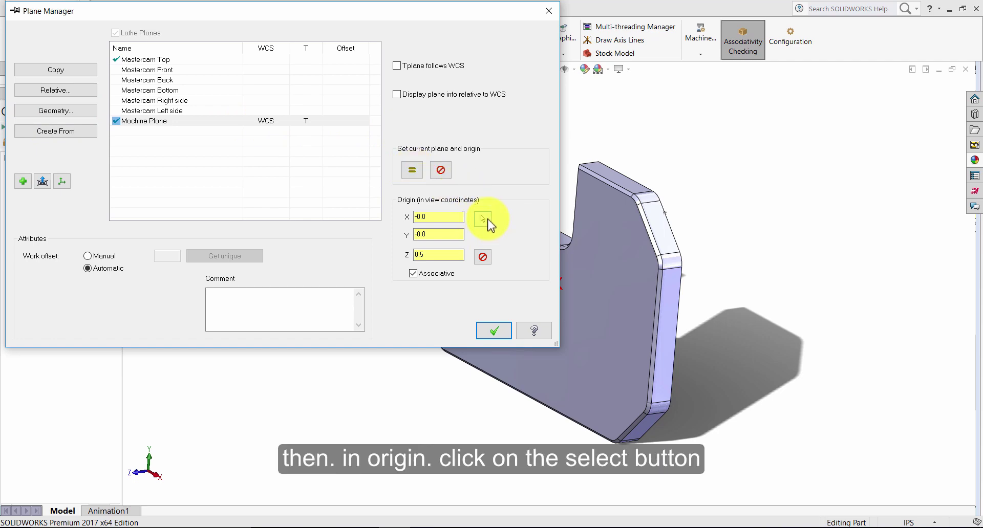
left_click(486, 219)
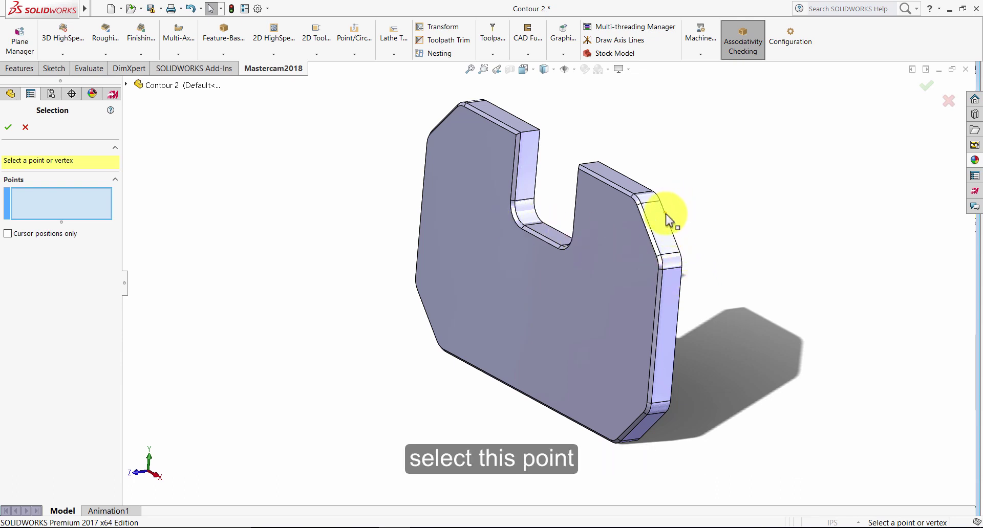
left_click(664, 213)
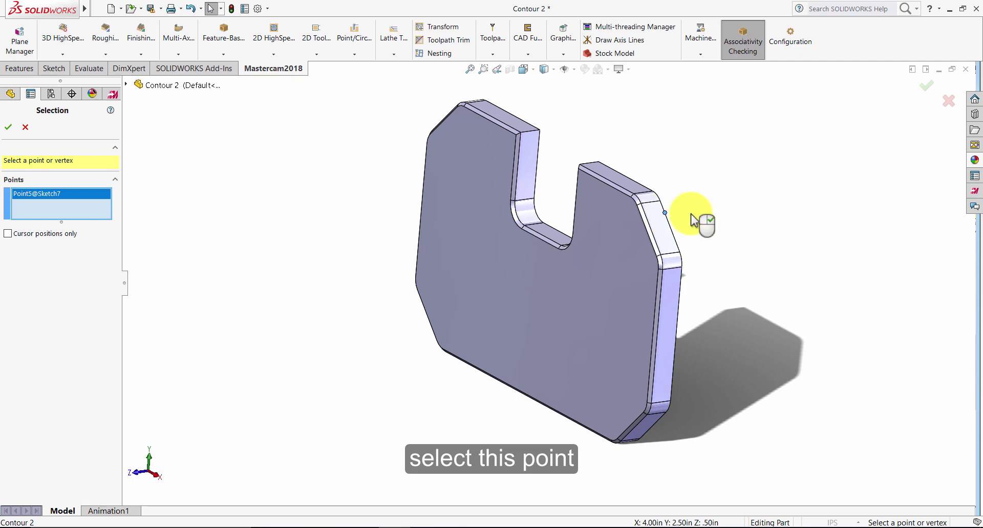
left_click(9, 128)
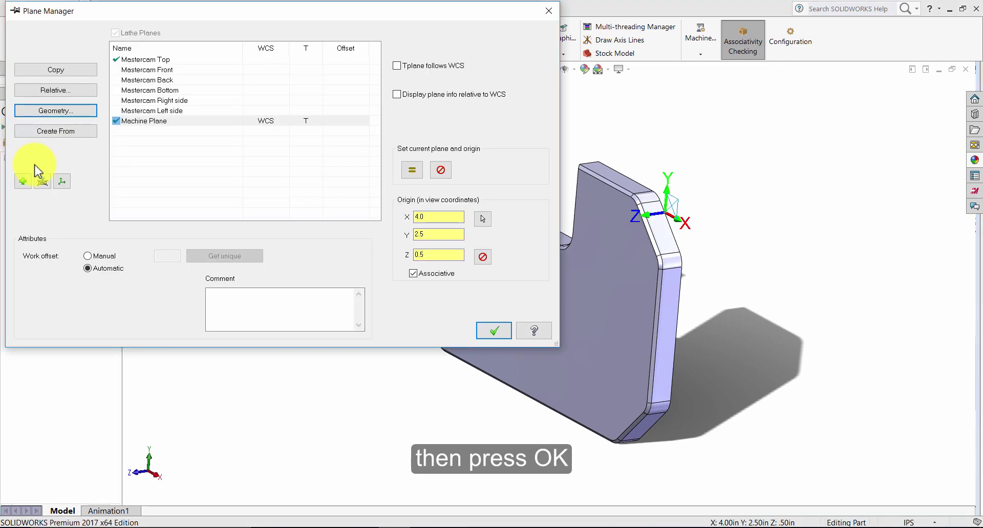
left_click(488, 335)
mouse_move(488, 336)
middle_mouse_down()
mouse_move(452, 286)
mouse_move(486, 276)
middle_mouse_up()
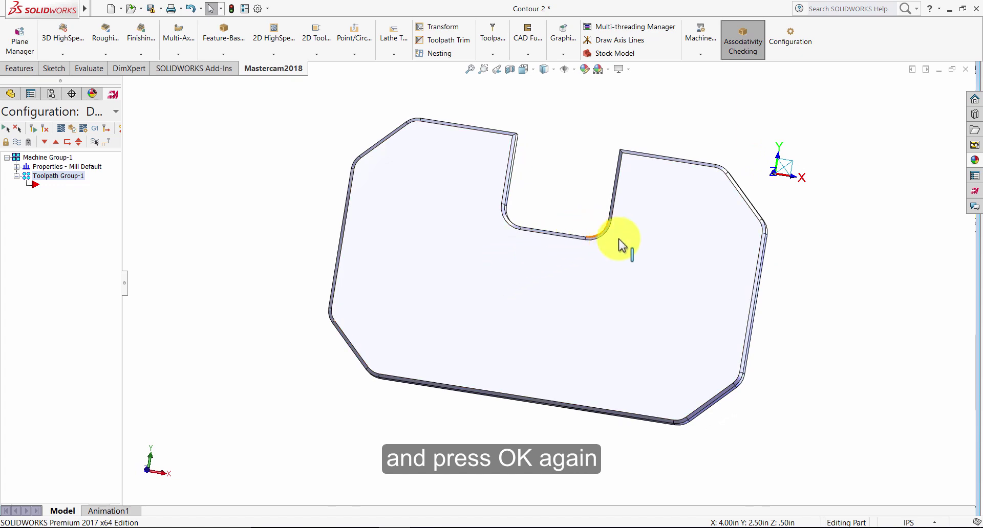
Step: Set program number 1002 with sequential tool numbers and duplicate-number warnings
mouse_move(621, 246)
middle_mouse_down()
mouse_move(669, 259)
mouse_move(639, 260)
middle_mouse_up()
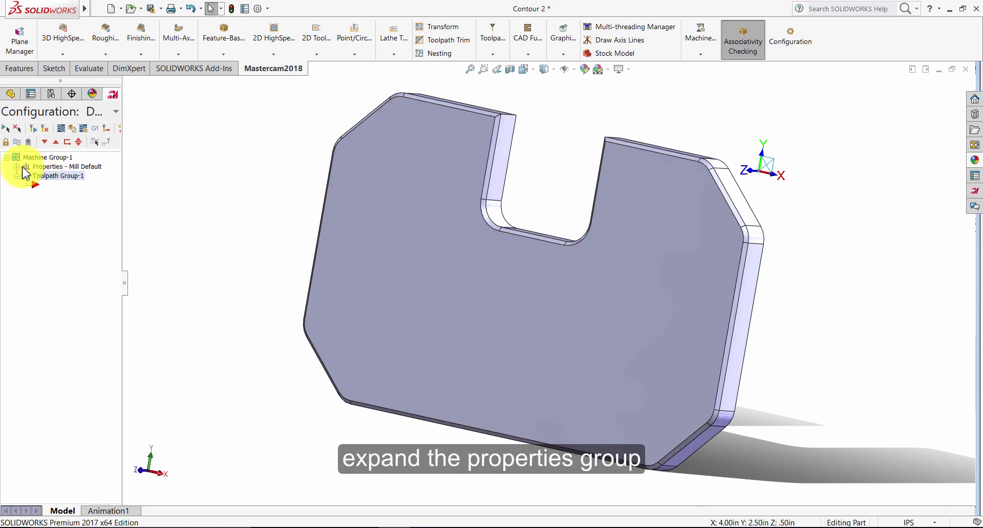
left_click(17, 166)
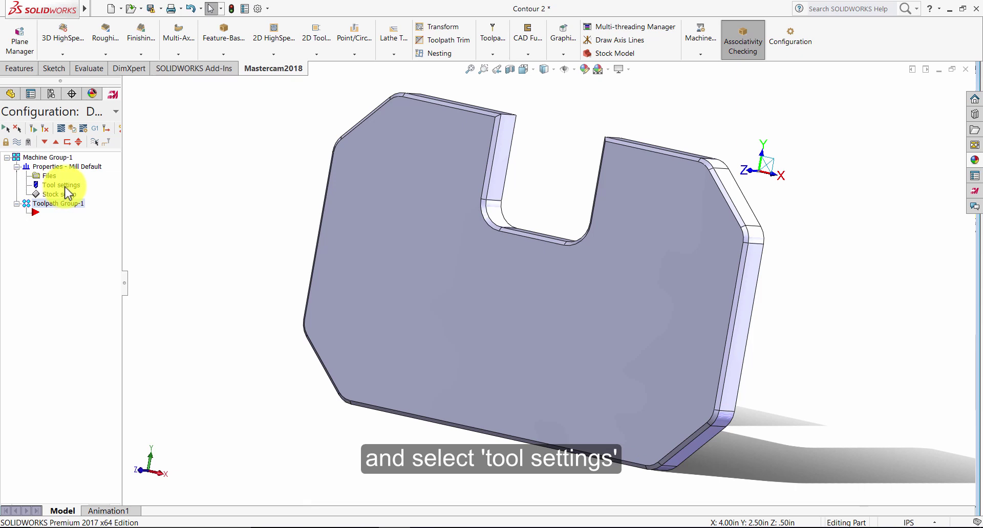
left_click(64, 186)
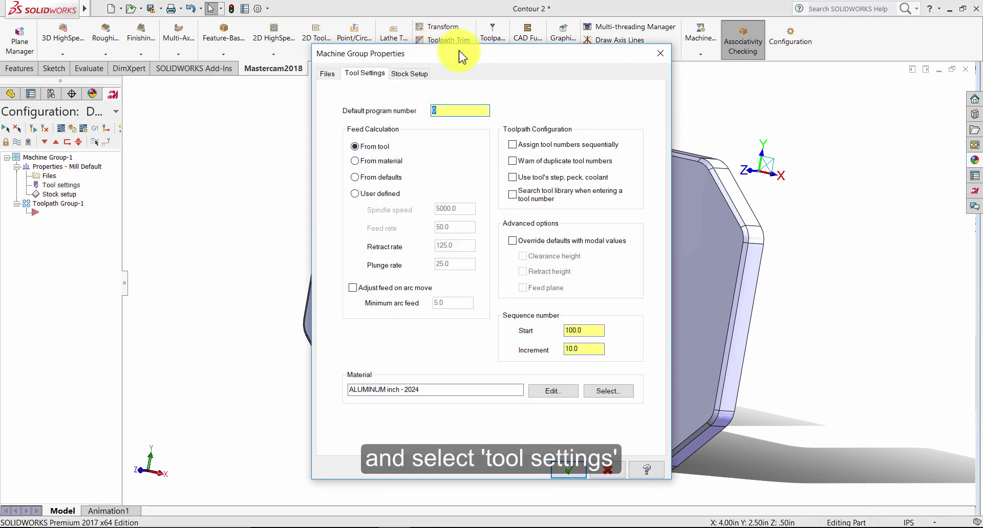
type("1002")
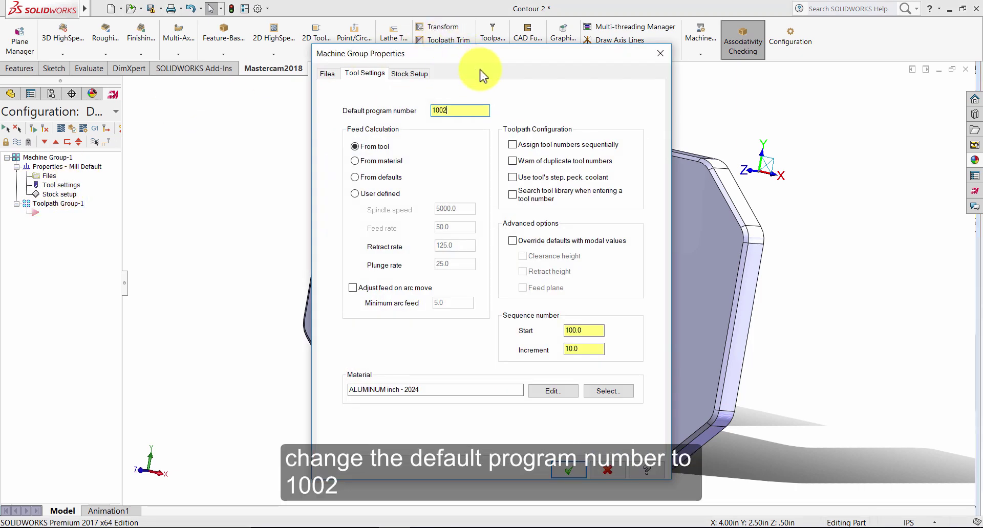
left_click(561, 146)
left_click(561, 160)
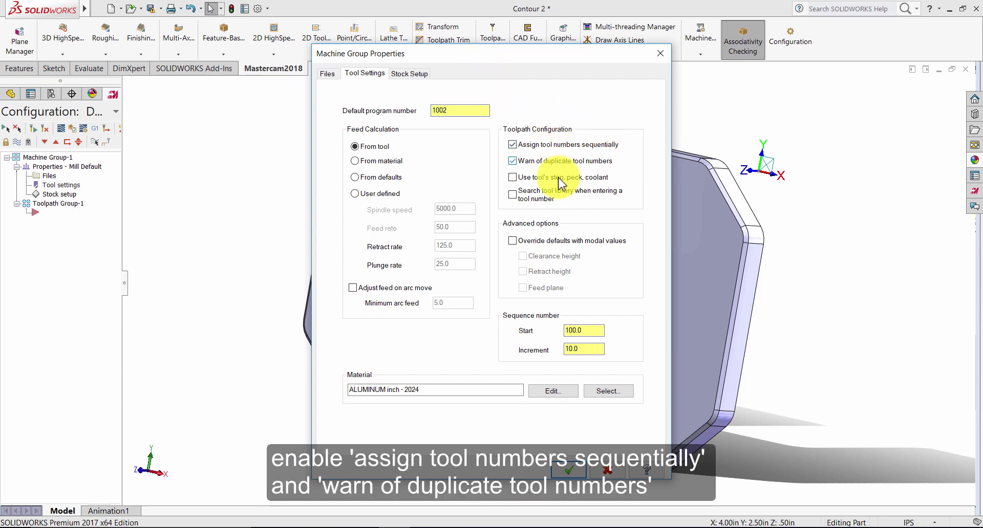
Step: Override clearance, retract and feed-plane defaults, and set sequence start 1, increment 1
left_click(545, 242)
left_click(550, 256)
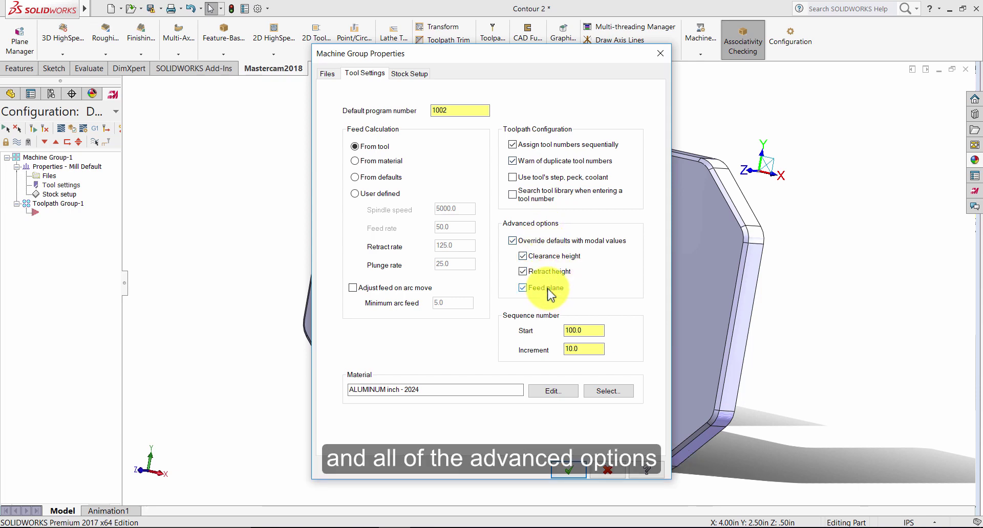
left_click(548, 289)
left_click(600, 330)
double_click(599, 331)
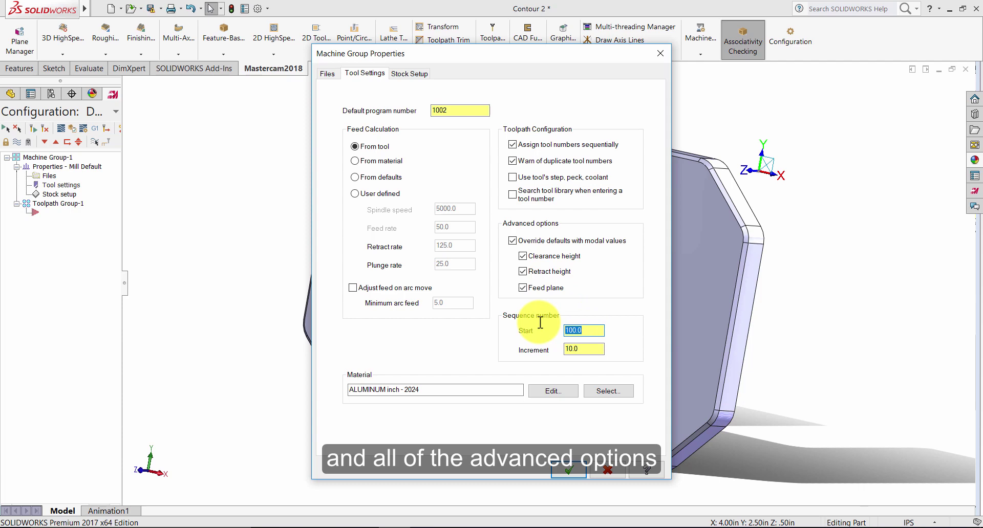
type("1")
double_click(596, 350)
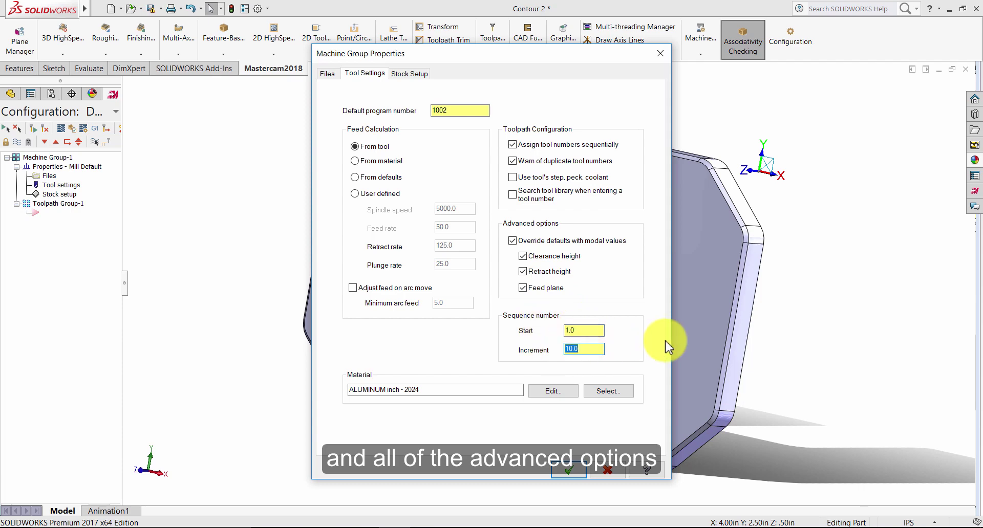
type("1")
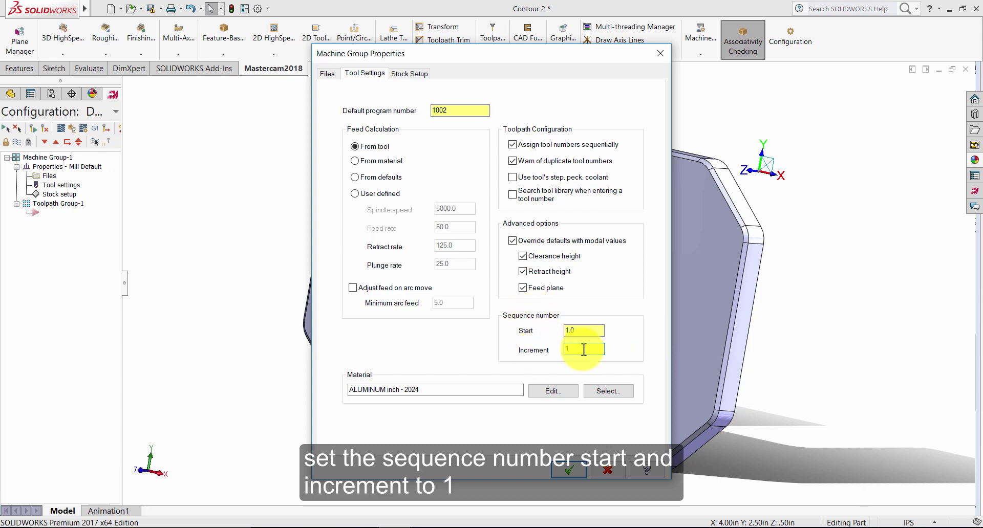
Step: Choose Machine Plane as the stock plane in Stock Setup
left_click(412, 77)
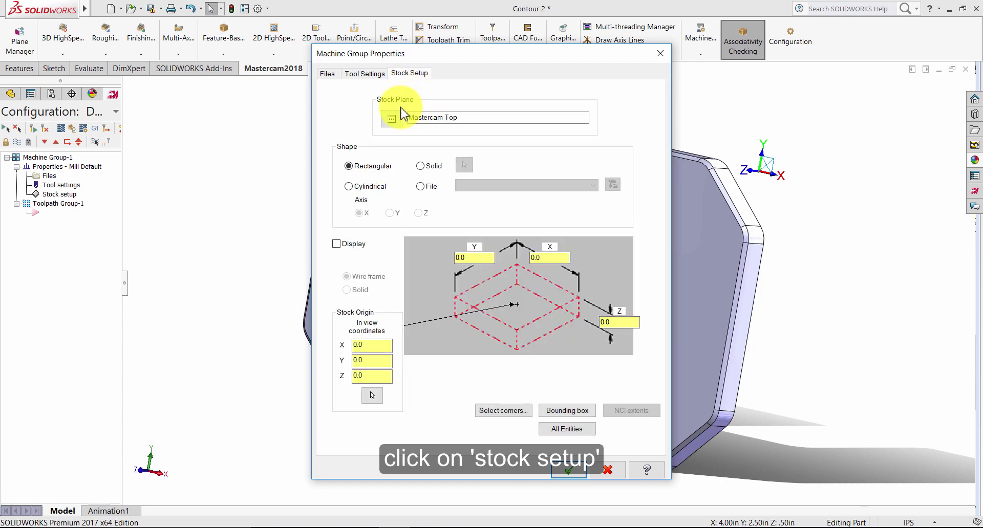
left_click(393, 120)
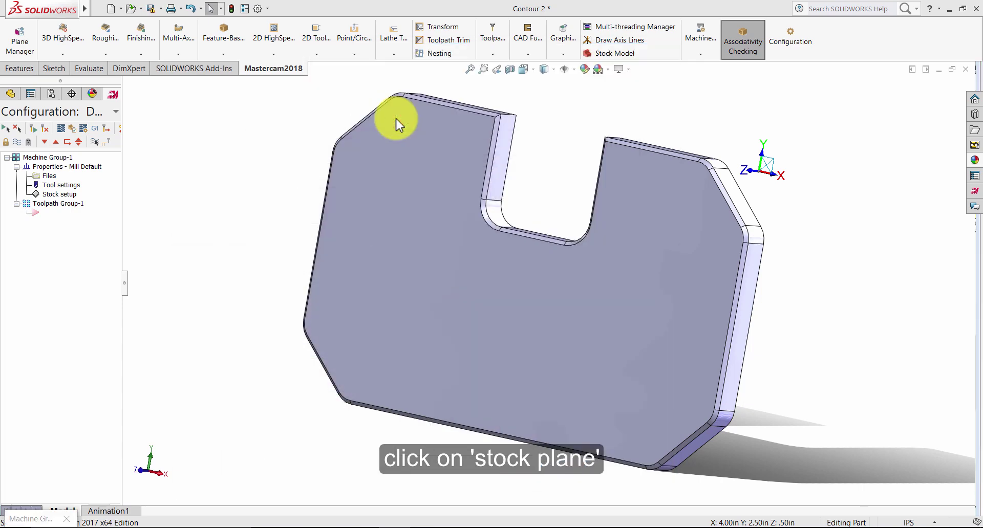
left_click(68, 135)
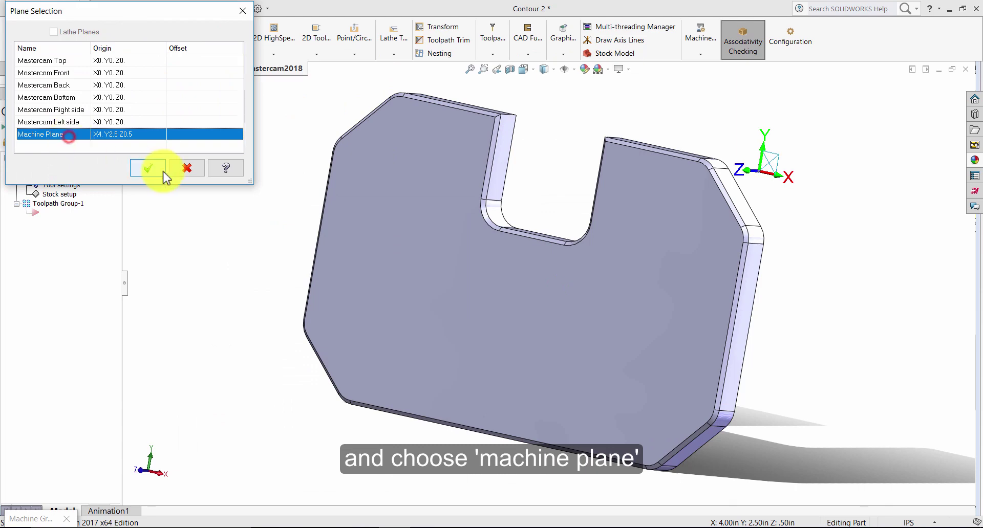
left_click(153, 171)
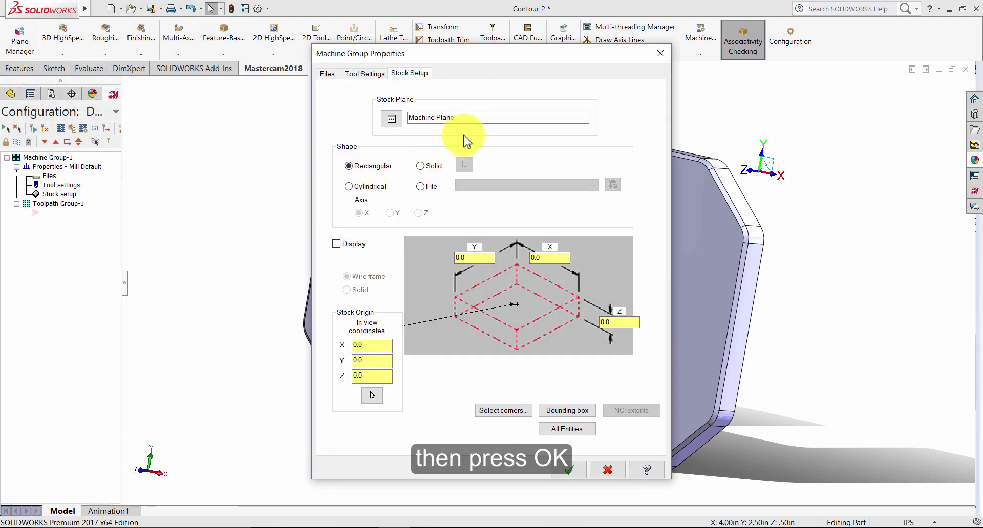
Step: Show wireframe stock sized by bounding box to 8 × 5 × 0.55, then edit the origin Z
left_click(353, 244)
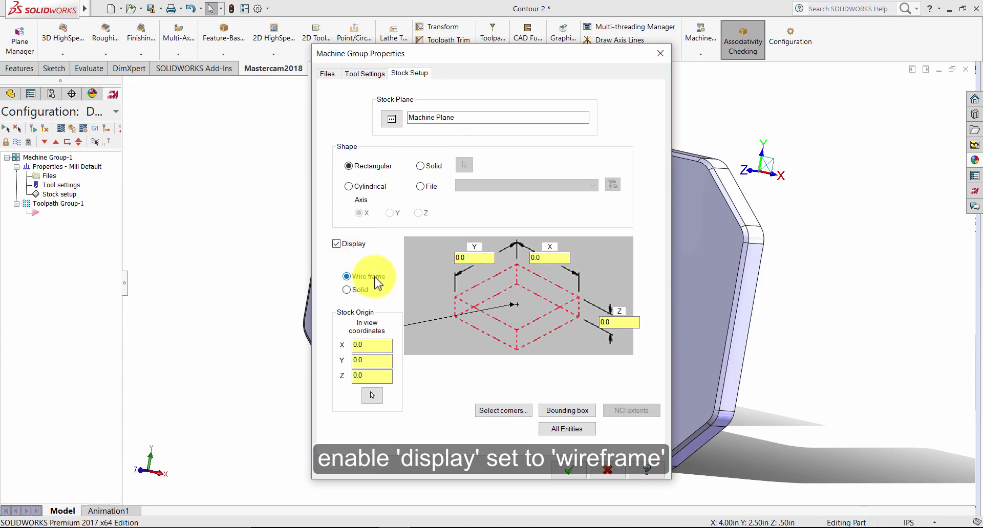
left_click(572, 412)
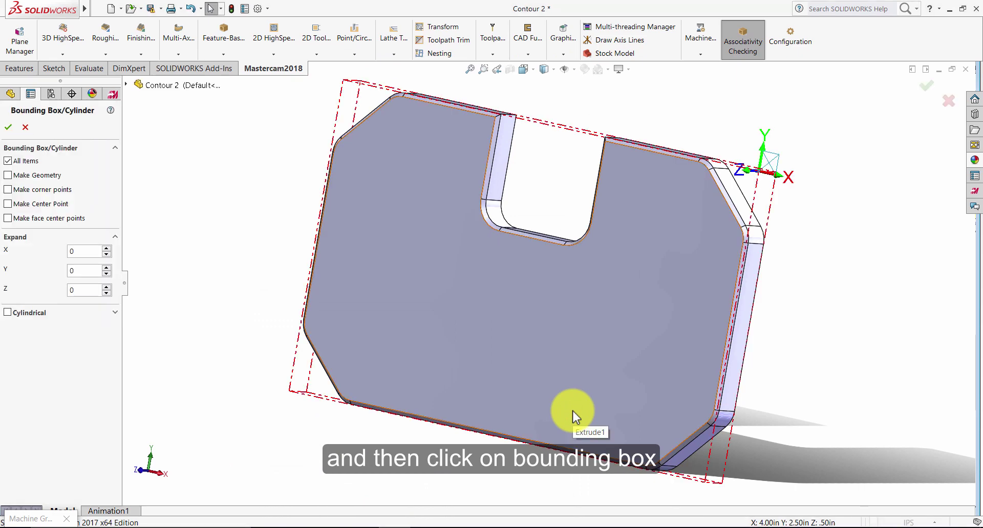
left_click(10, 127)
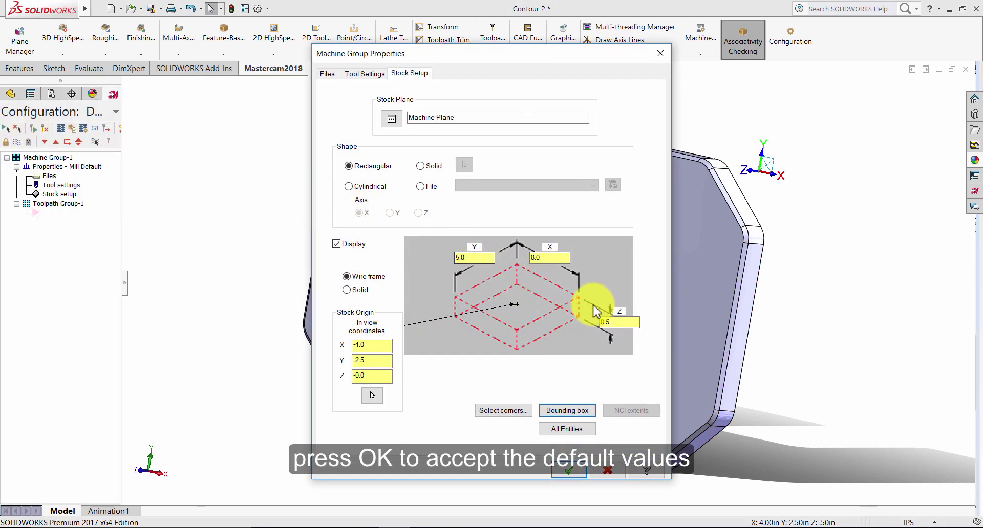
left_click(624, 326)
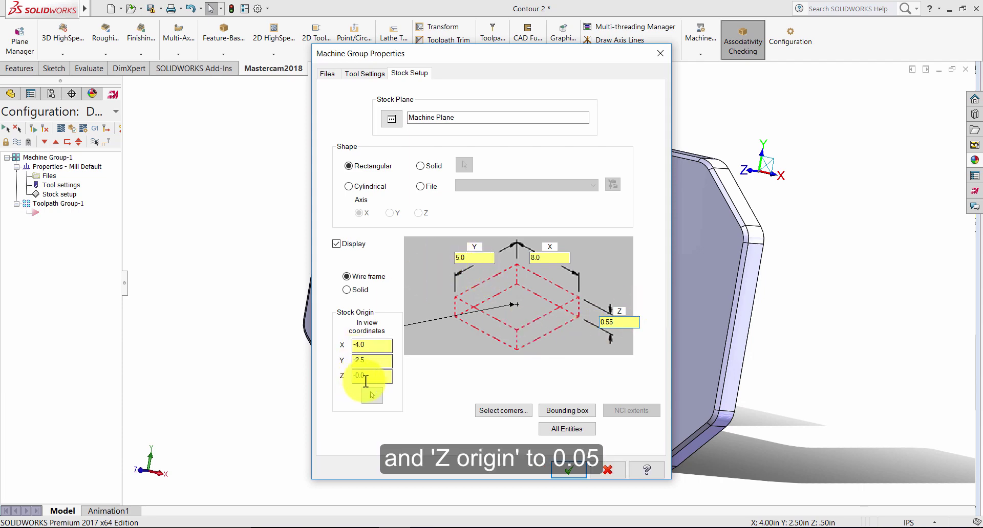
double_click(377, 375)
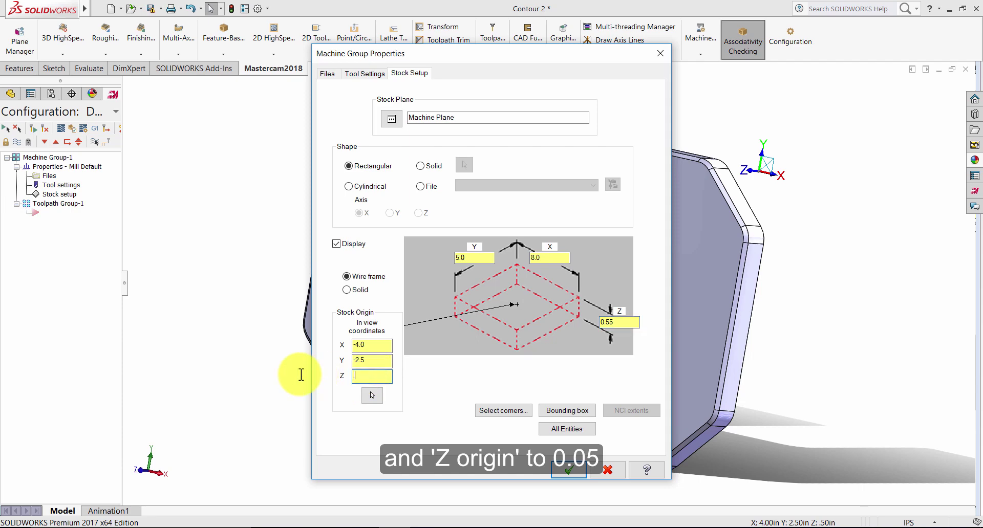